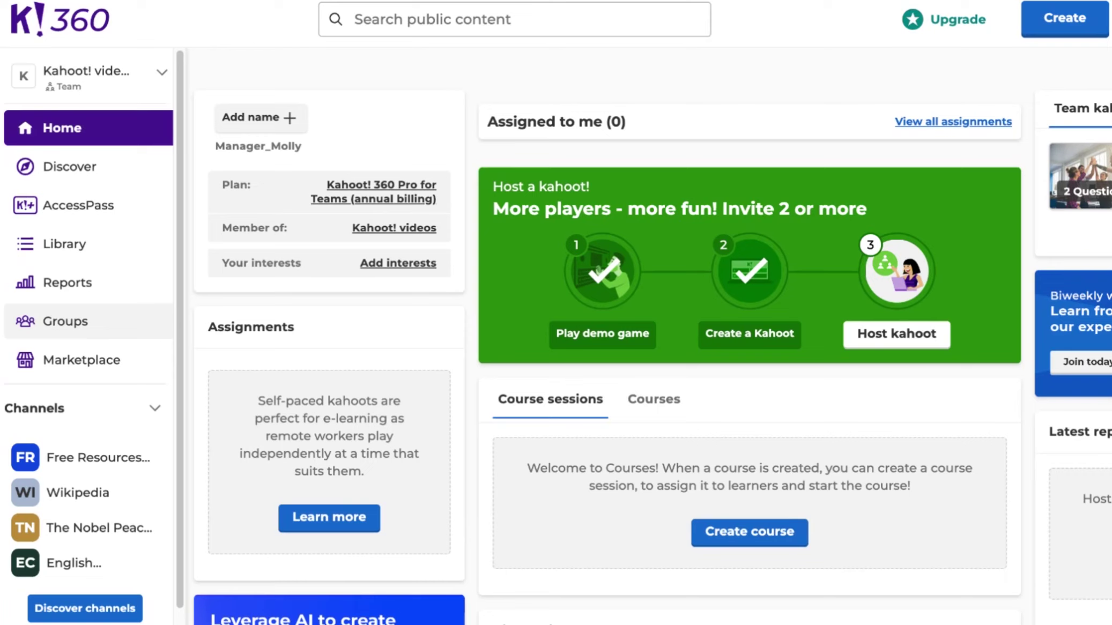
Go to Groups, filter to Owned groups, and open the Onboarding group card
{"action": "left_click", "coordinate": [65, 321]}
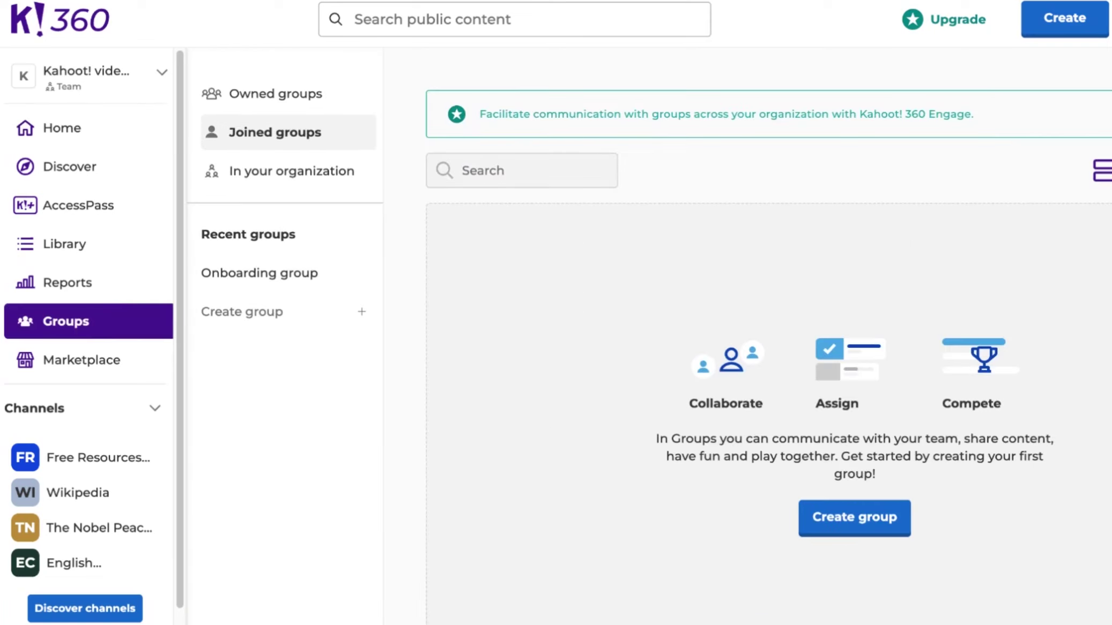
{"action": "left_click", "coordinate": [345, 93]}
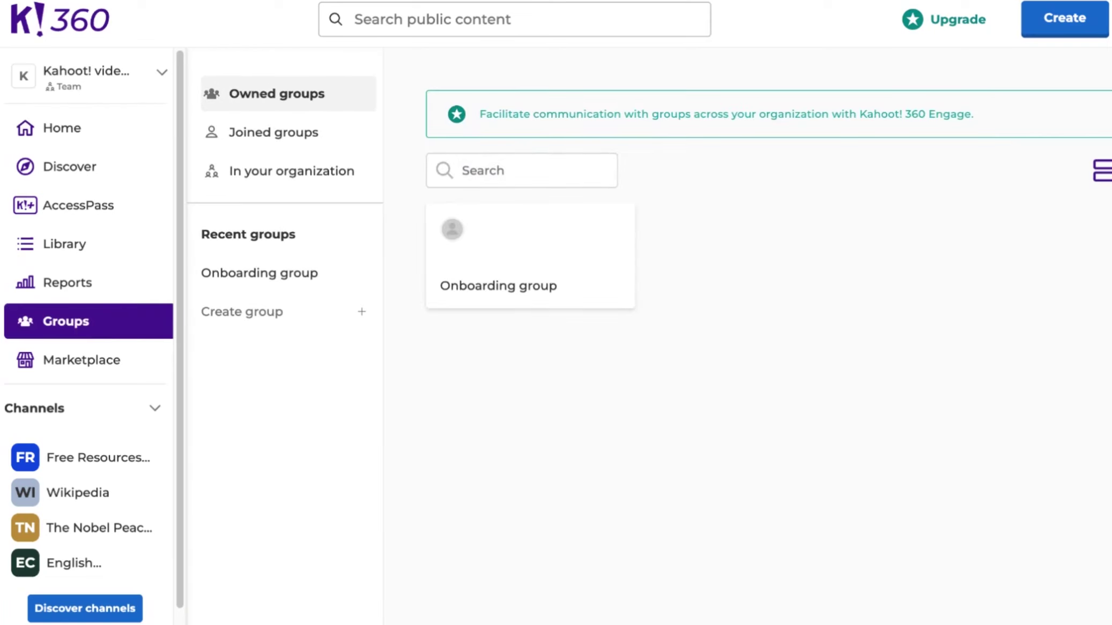
{"action": "left_click", "coordinate": [532, 248]}
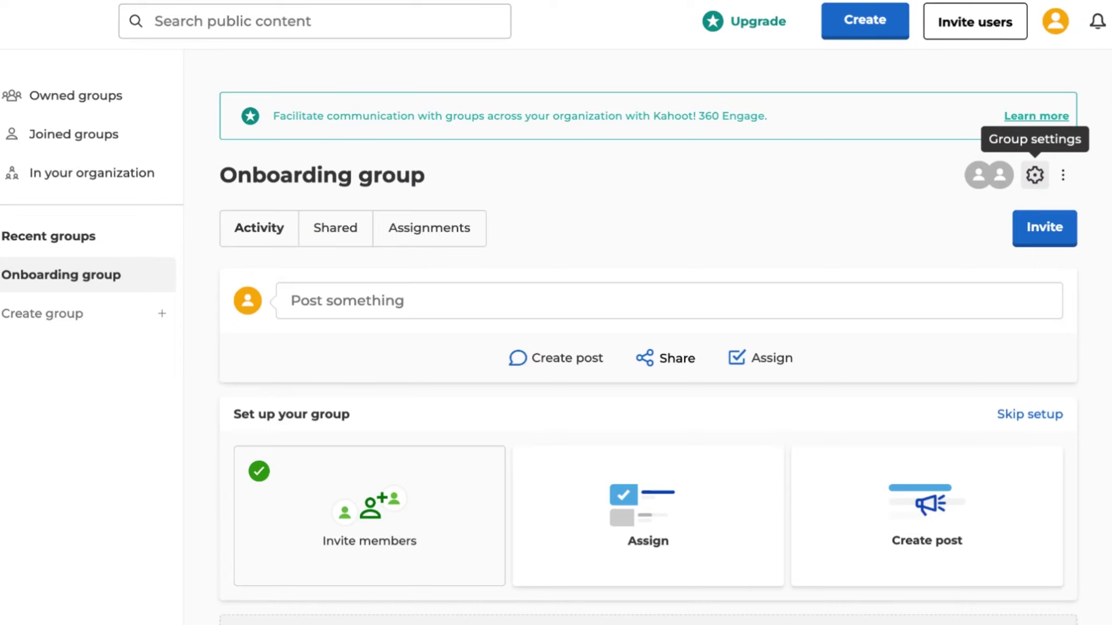
Open the Onboarding group's settings using the gear icon beside its title
{"action": "left_click", "coordinate": [1033, 174]}
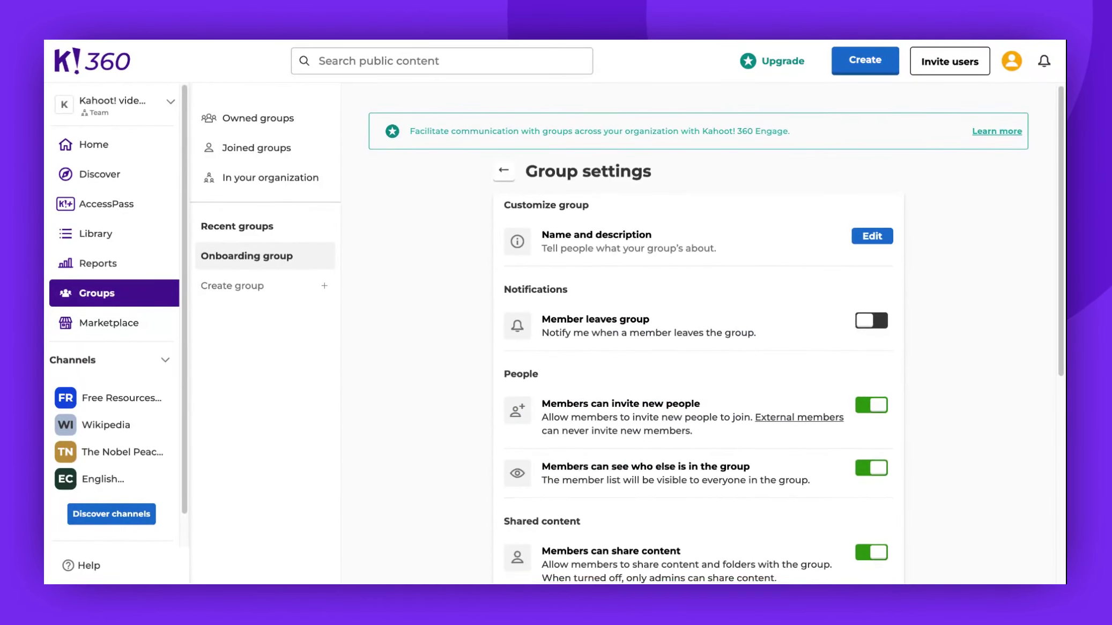
{"action": "scroll", "coordinate": [699, 347], "scroll_direction": "down", "scroll_amount": 2}
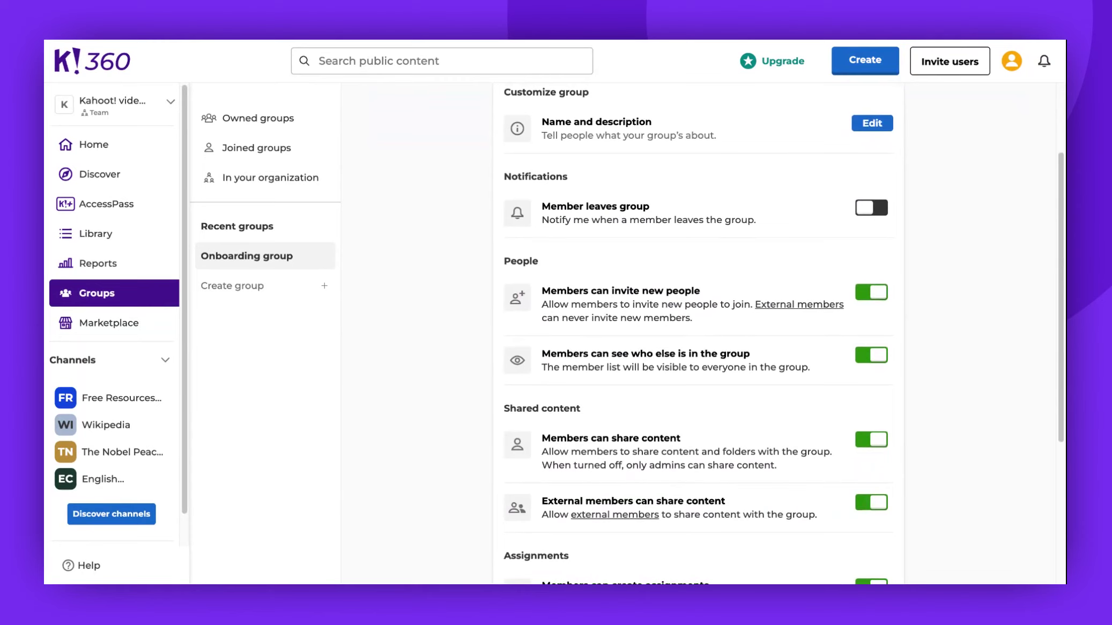
{"action": "scroll", "coordinate": [698, 347], "scroll_direction": "down", "scroll_amount": 2}
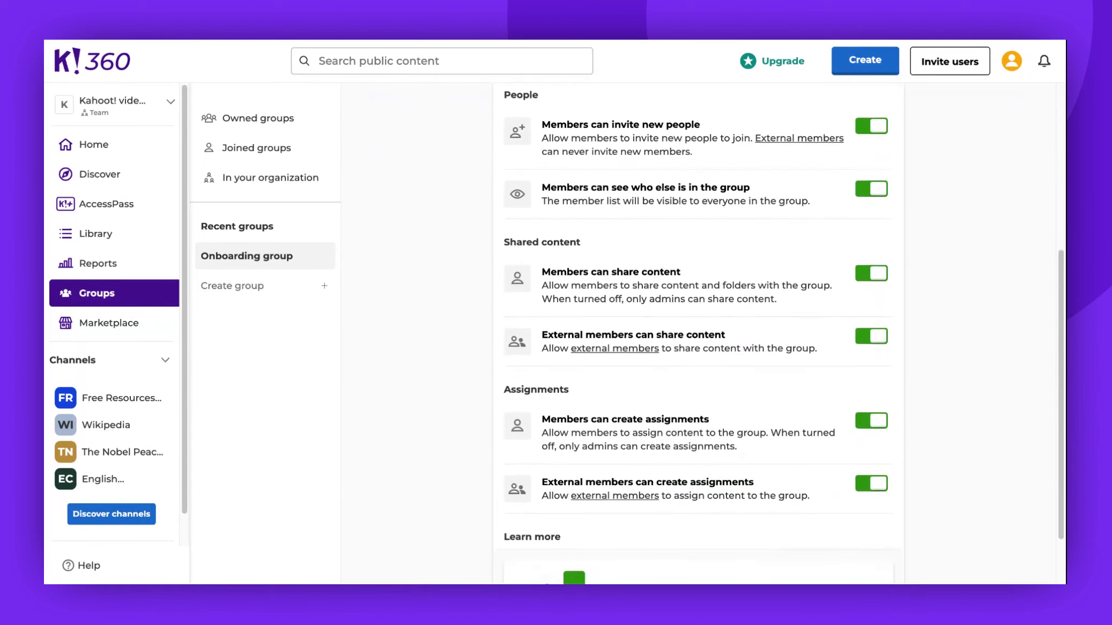
{"action": "scroll", "coordinate": [699, 347], "scroll_direction": "up", "scroll_amount": 3}
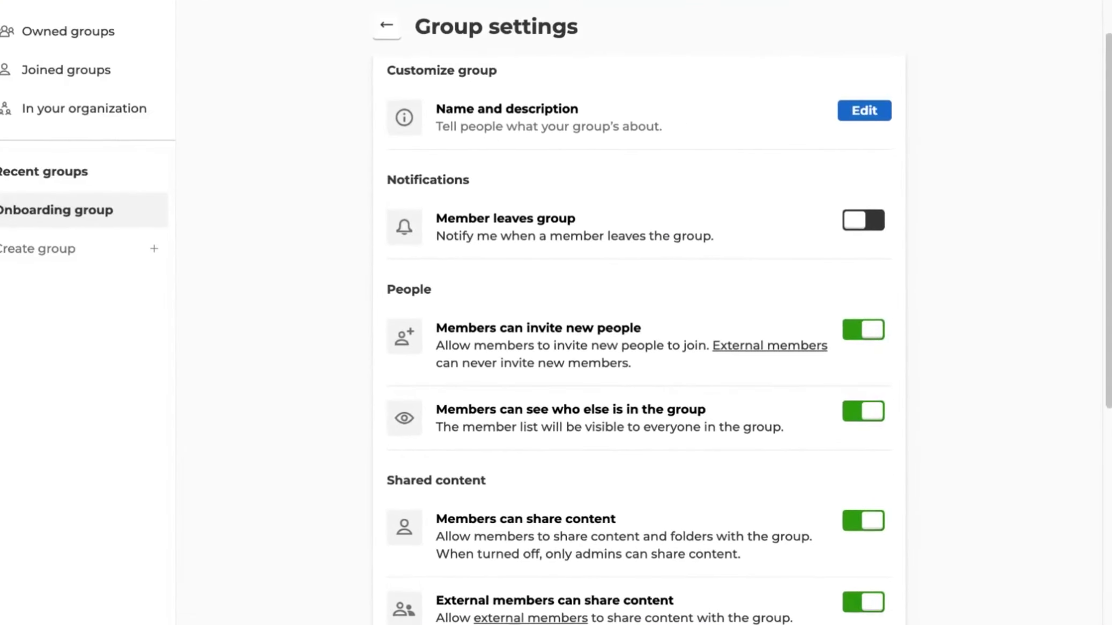
Replace the group's old name in the Name and description dialog and save
{"action": "left_click", "coordinate": [878, 113]}
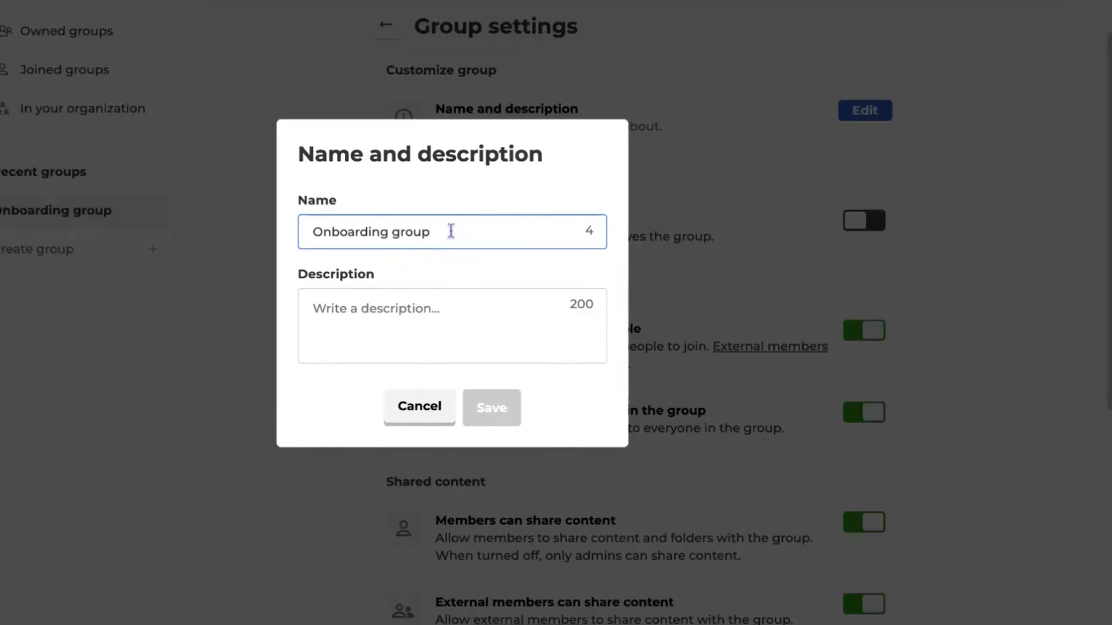
{"action": "left_click_drag", "start_coordinate": [451, 231], "coordinate": [288, 244]}
{"action": "key", "text": "BackSpace"}
{"action": "type", "text": "Molly's"}
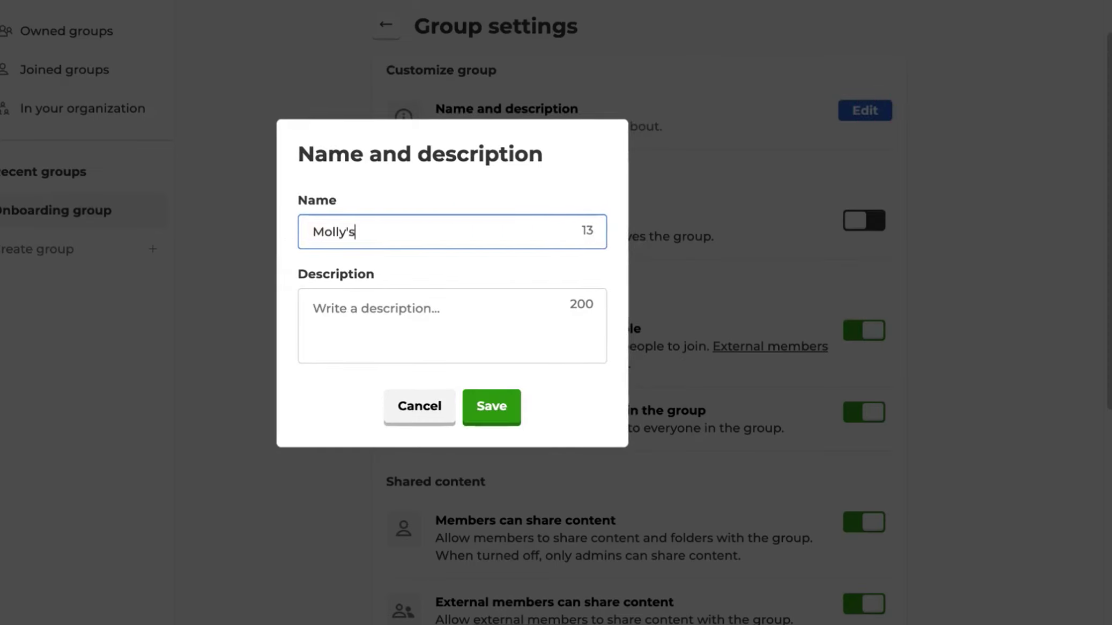
{"action": "type", "text": " group"}
{"action": "left_click", "coordinate": [491, 406]}
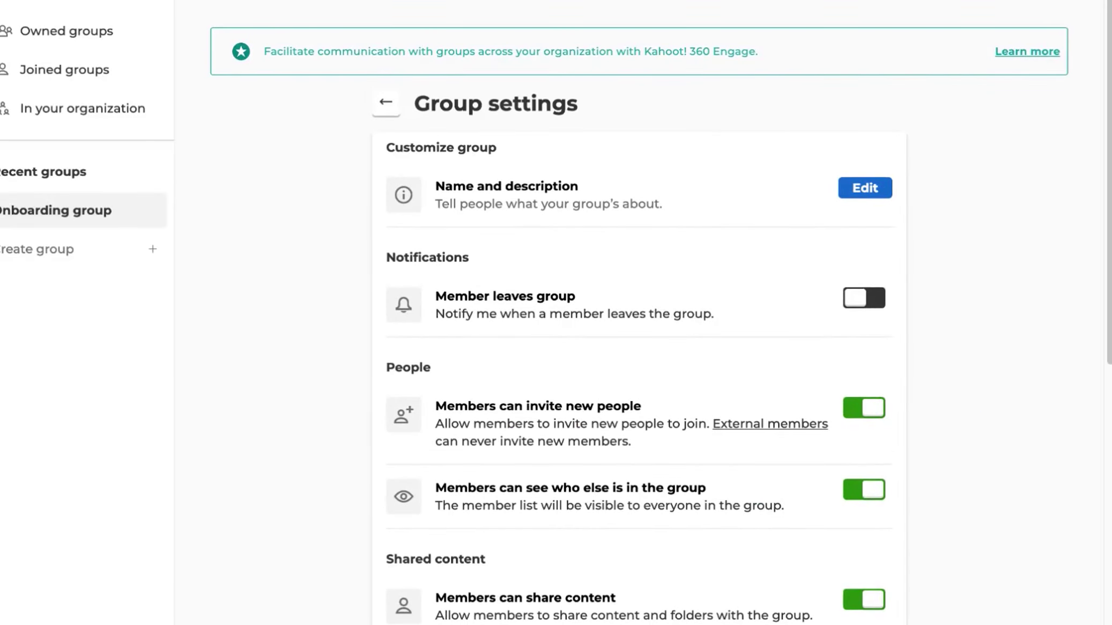
Switch on the 'Member leaves group' notification
{"action": "left_click", "coordinate": [864, 297]}
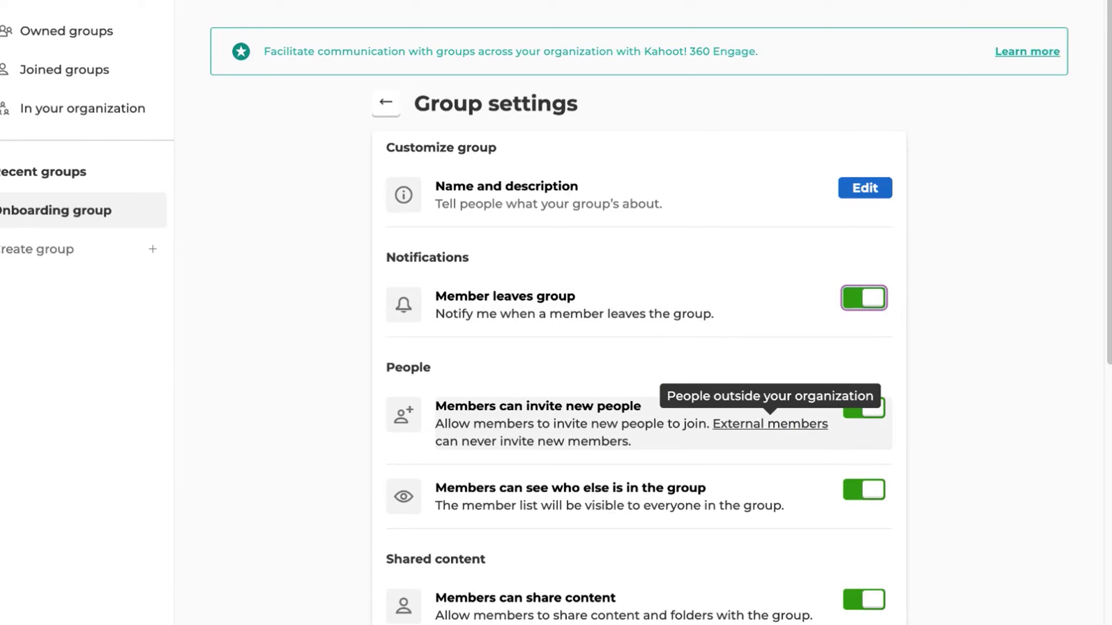
{"action": "scroll", "coordinate": [924, 474], "scroll_direction": "down", "scroll_amount": 3}
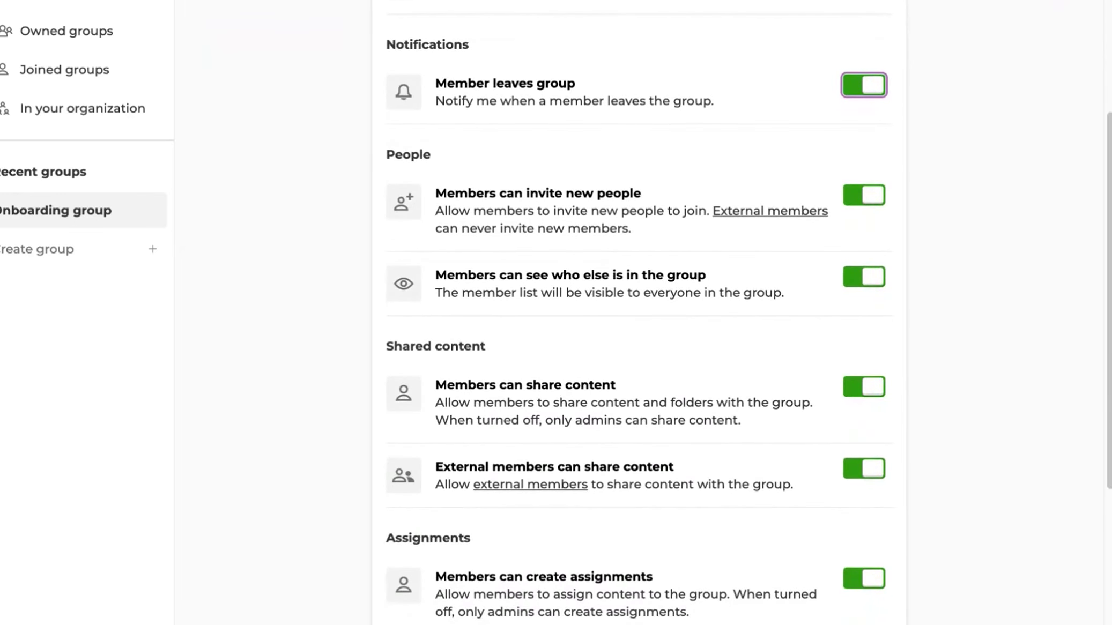
{"action": "scroll", "coordinate": [639, 320], "scroll_direction": "down", "scroll_amount": 3}
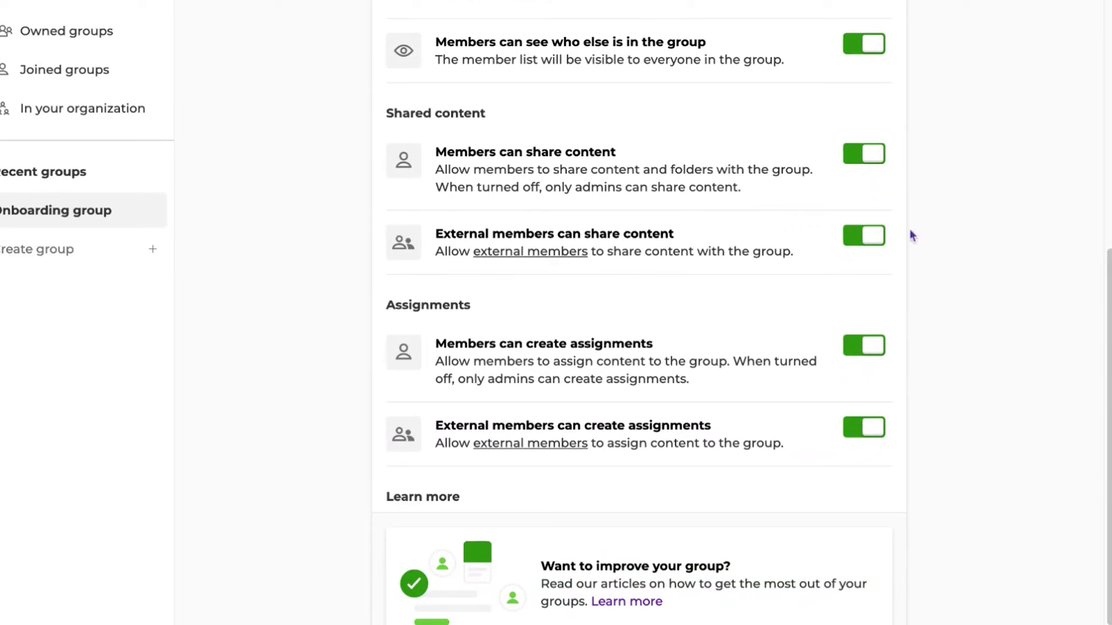
Turn off 'External members can share content' and 'External members can create assignments'
{"action": "left_click", "coordinate": [872, 235]}
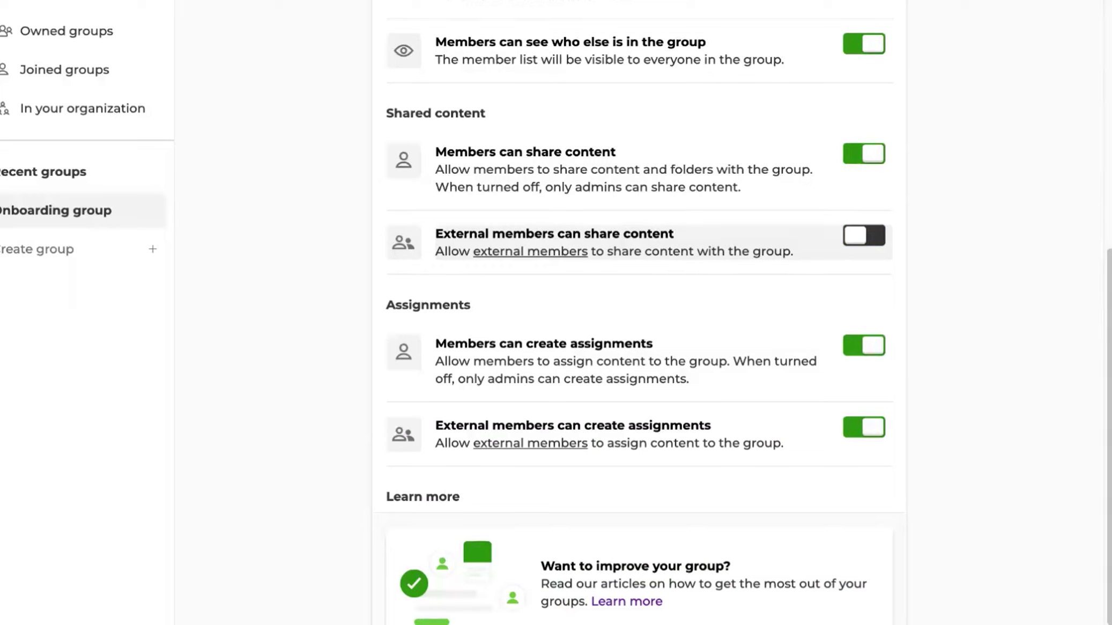
{"action": "left_click", "coordinate": [869, 430]}
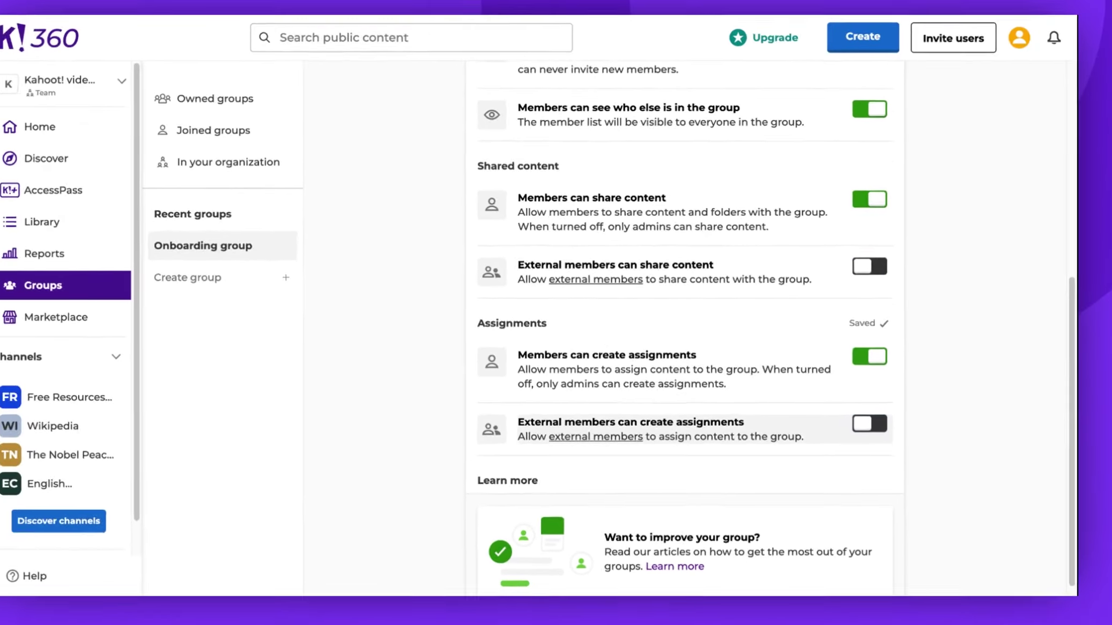
Re-enable 'External members can create assignments', then return to the Owned groups list
{"action": "left_click", "coordinate": [871, 423]}
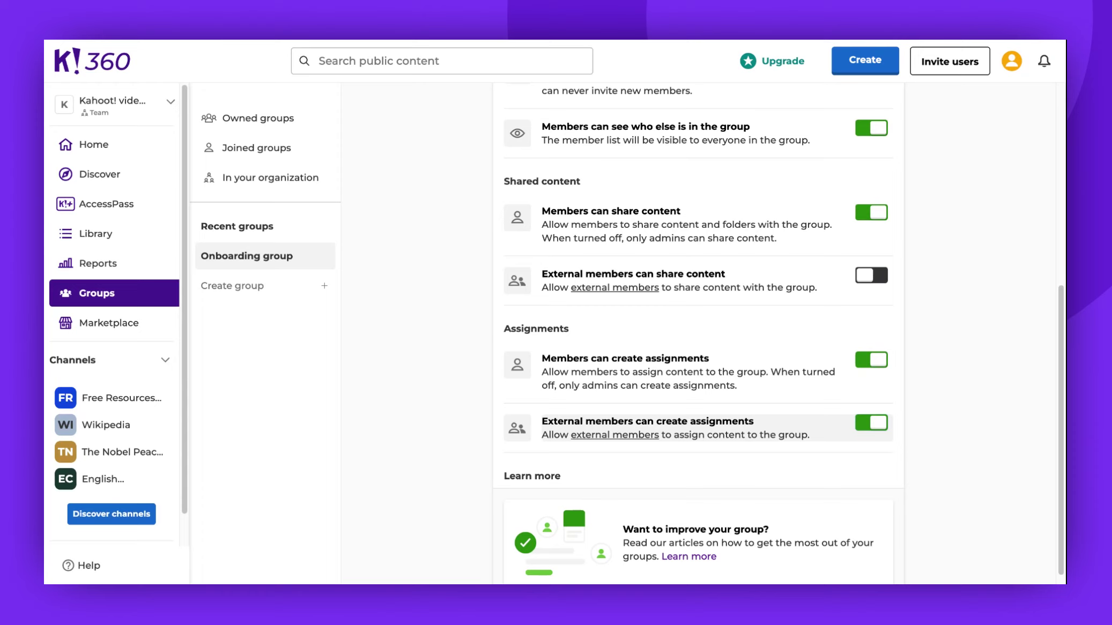
{"action": "scroll", "coordinate": [779, 335], "scroll_direction": "down", "scroll_amount": 1}
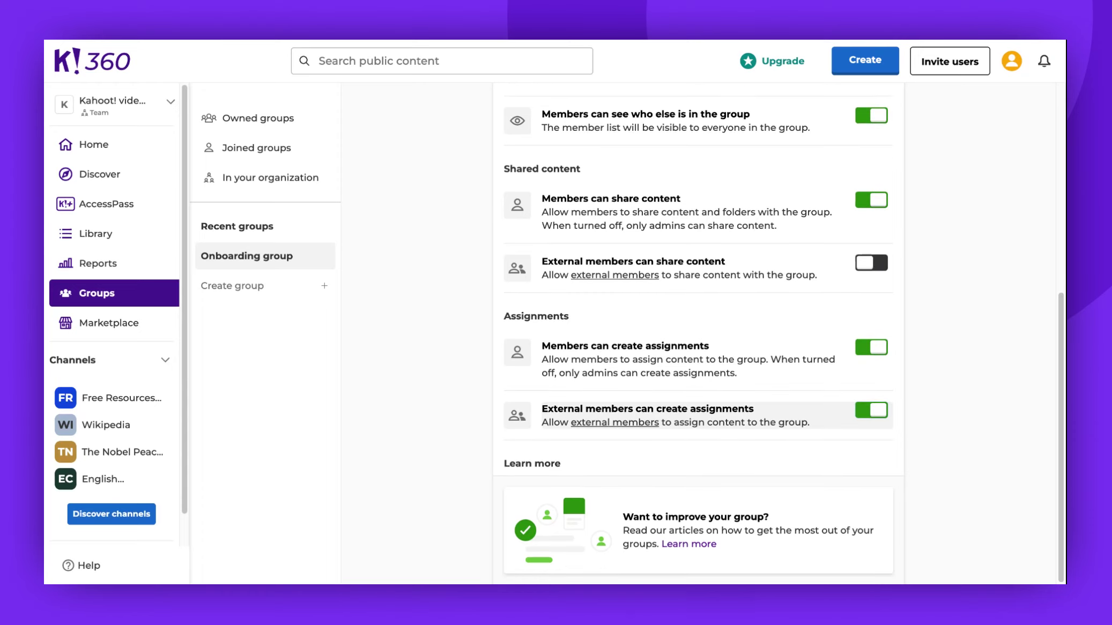
{"action": "key", "text": "Tab"}
{"action": "left_click", "coordinate": [258, 116]}
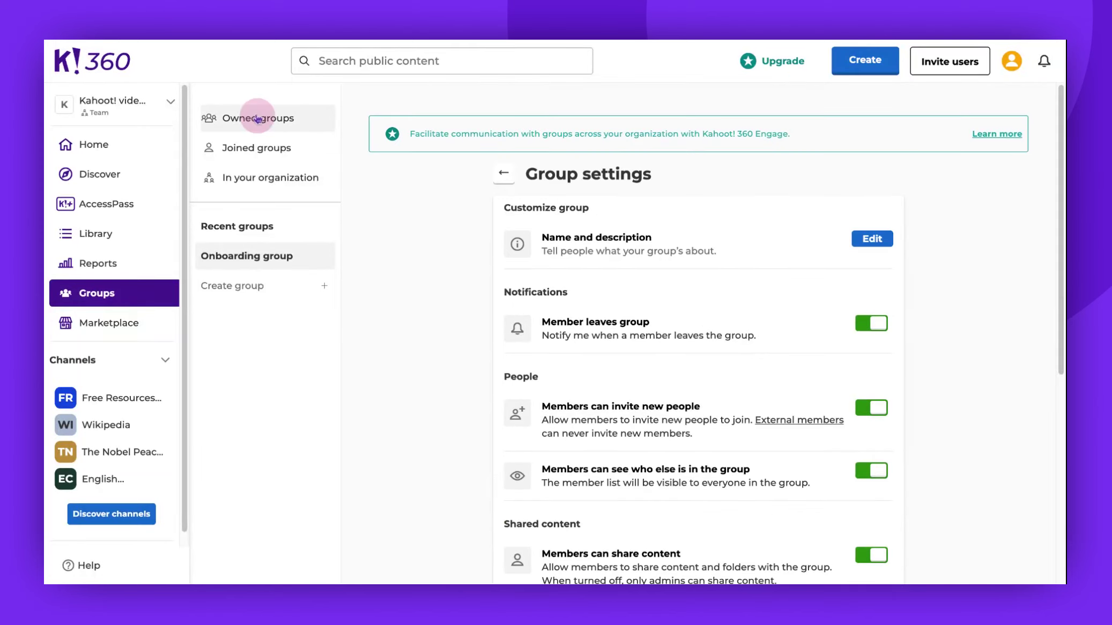